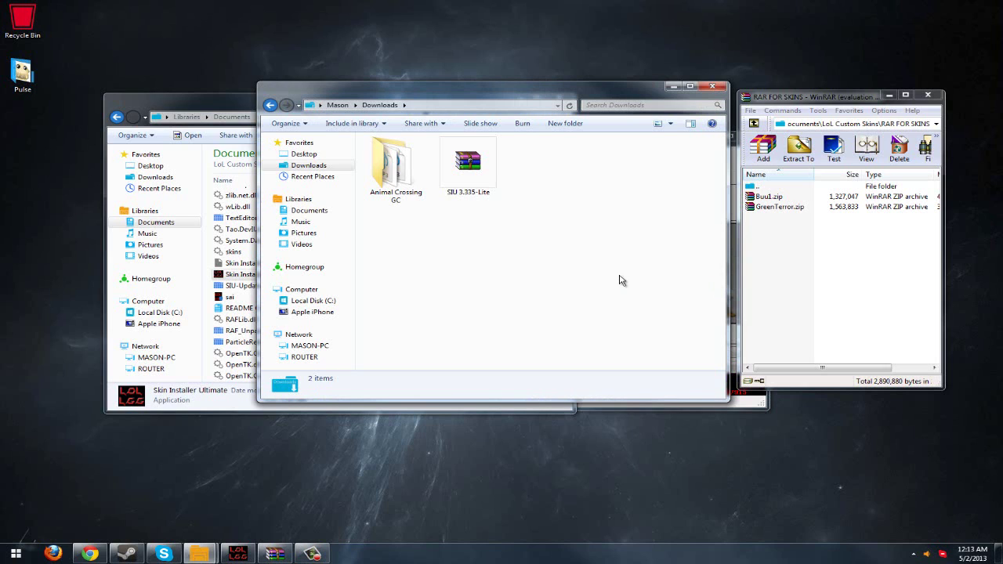
Select, then deselect, the SIU 3.335-Lite archive in the Downloads folder.
{"action": "left_click", "coordinate": [491, 194]}
{"action": "left_click", "coordinate": [462, 211]}
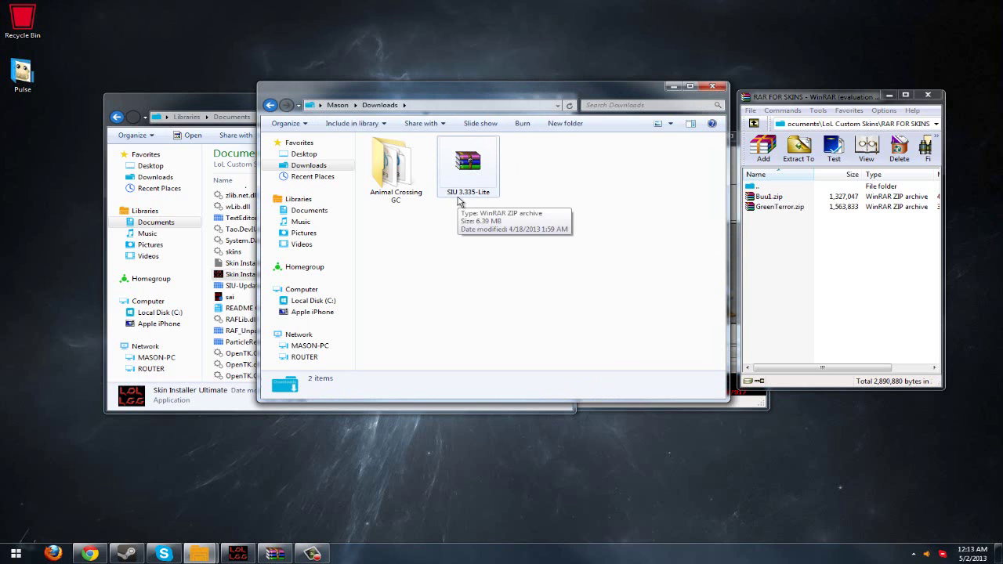
Open SIU 3.335-Lite in WinRAR, dismiss the licence reminder and look over its 47 files.
{"action": "double_click", "coordinate": [460, 197]}
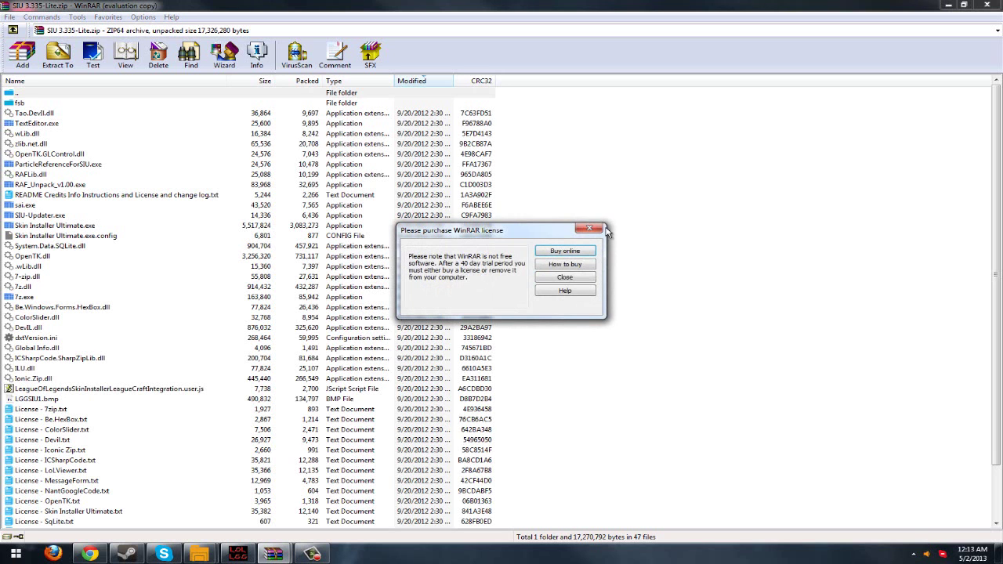
{"action": "left_click", "coordinate": [590, 227]}
{"action": "left_click_drag", "start_coordinate": [529, 114], "coordinate": [477, 459]}
{"action": "left_click", "coordinate": [522, 141]}
{"action": "left_click_drag", "start_coordinate": [523, 111], "coordinate": [517, 5]}
Restore the WinRAR window to a smaller size and bring the Downloads folder forward.
{"action": "double_click", "coordinate": [632, 5]}
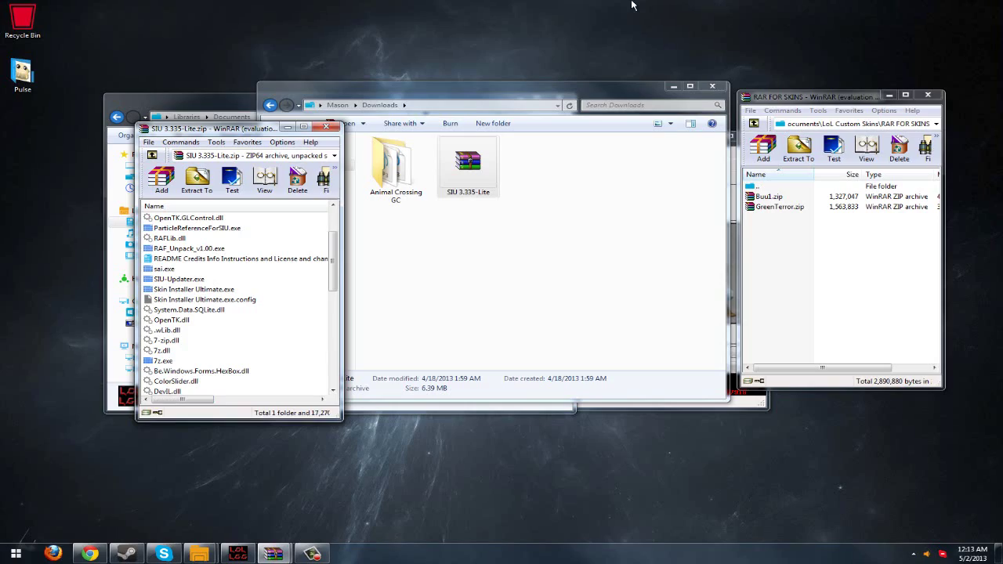
{"action": "right_click", "coordinate": [44, 117]}
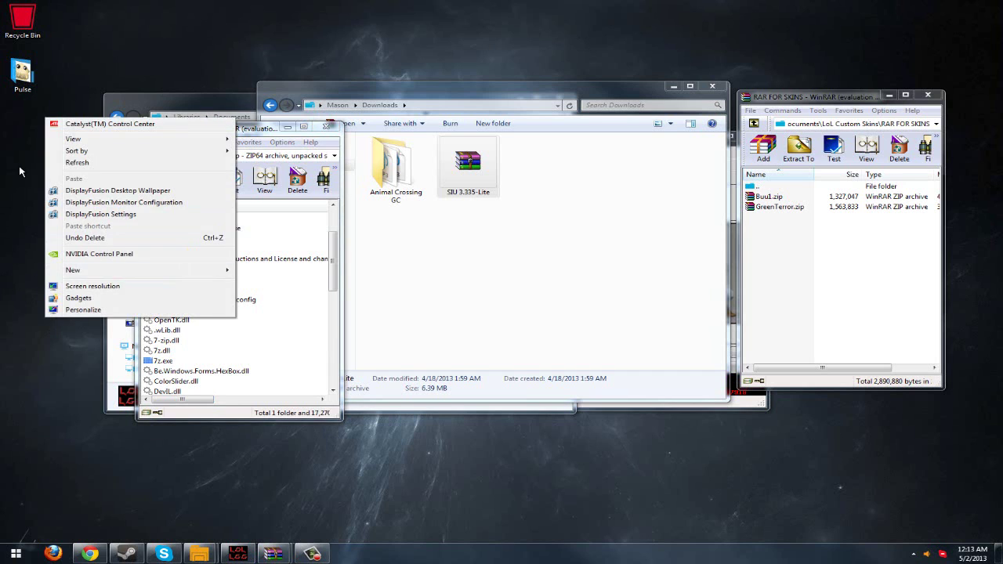
{"action": "left_click", "coordinate": [34, 123]}
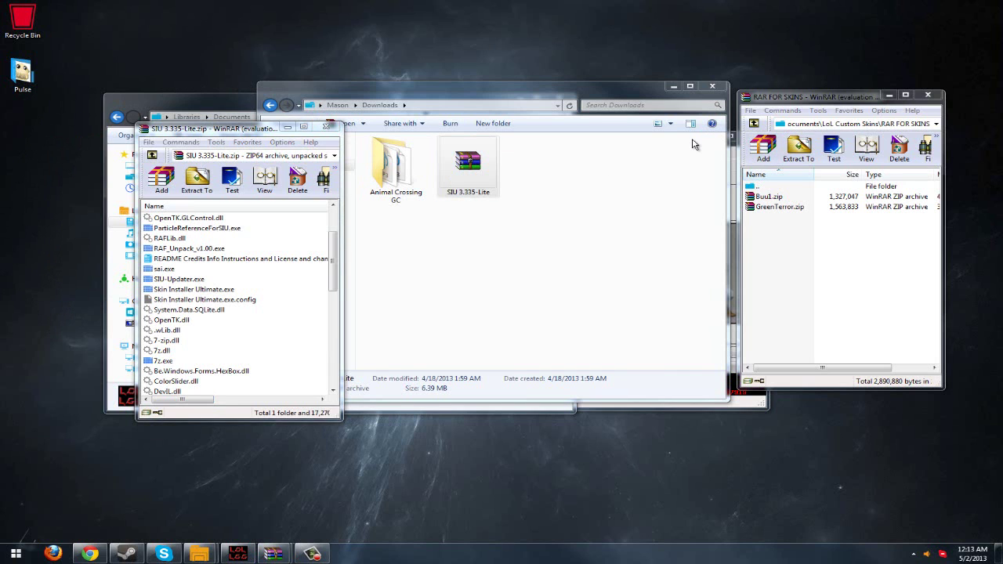
{"action": "left_click", "coordinate": [667, 257]}
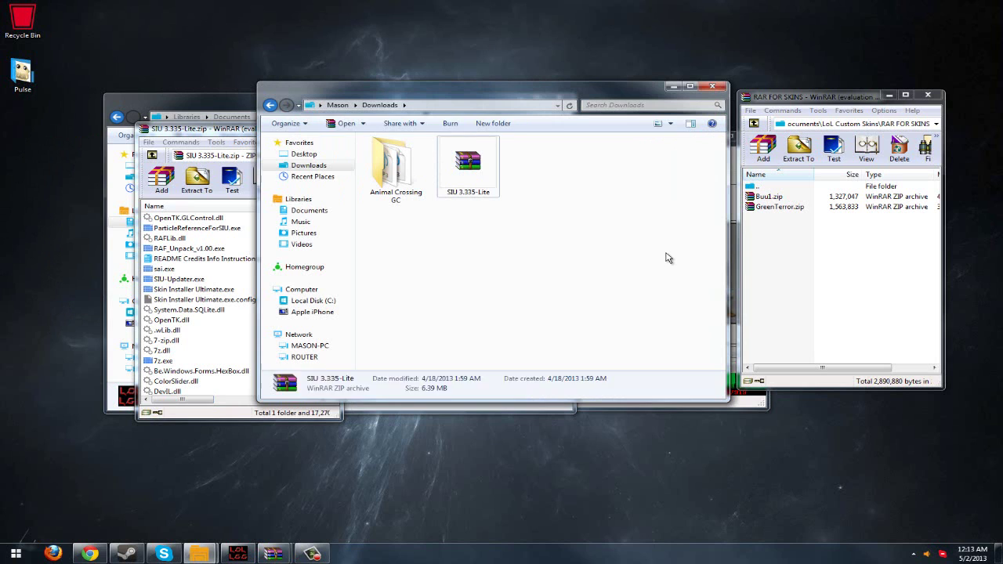
Bring the Documents and Downloads windows forward and move the LoL Custom Skins folder up and right.
{"action": "left_click", "coordinate": [233, 110]}
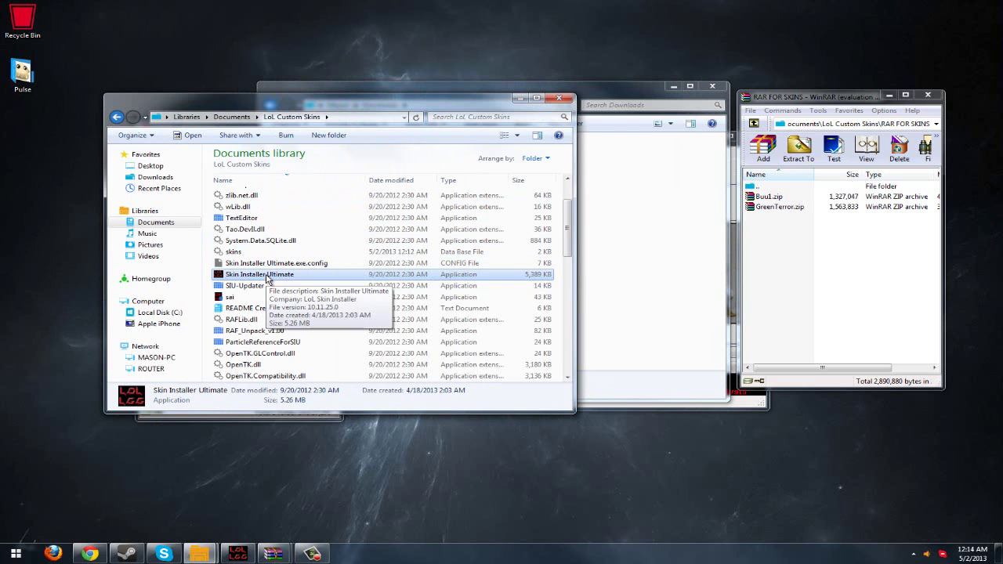
{"action": "left_click", "coordinate": [616, 255]}
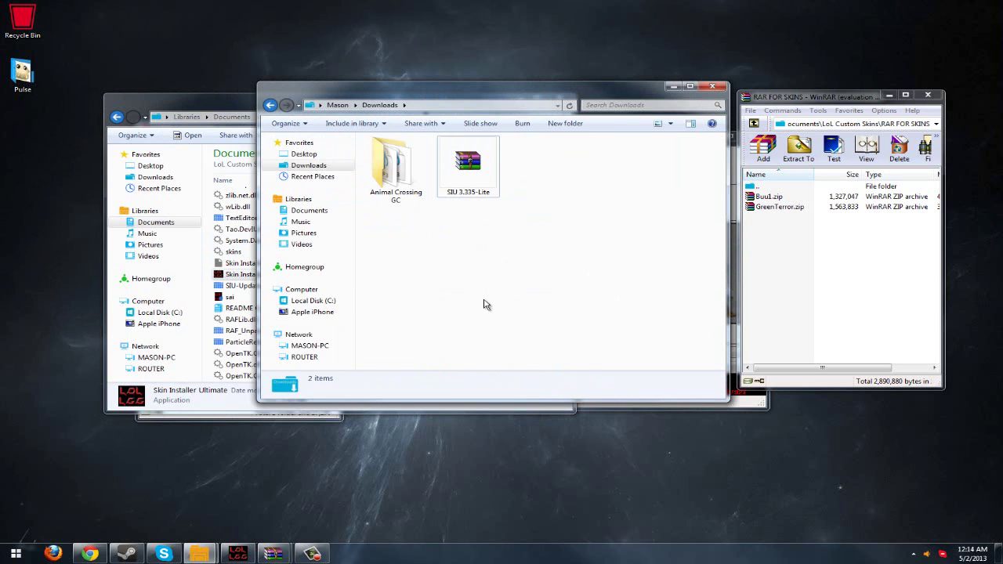
{"action": "left_click_drag", "start_coordinate": [222, 103], "coordinate": [272, 88]}
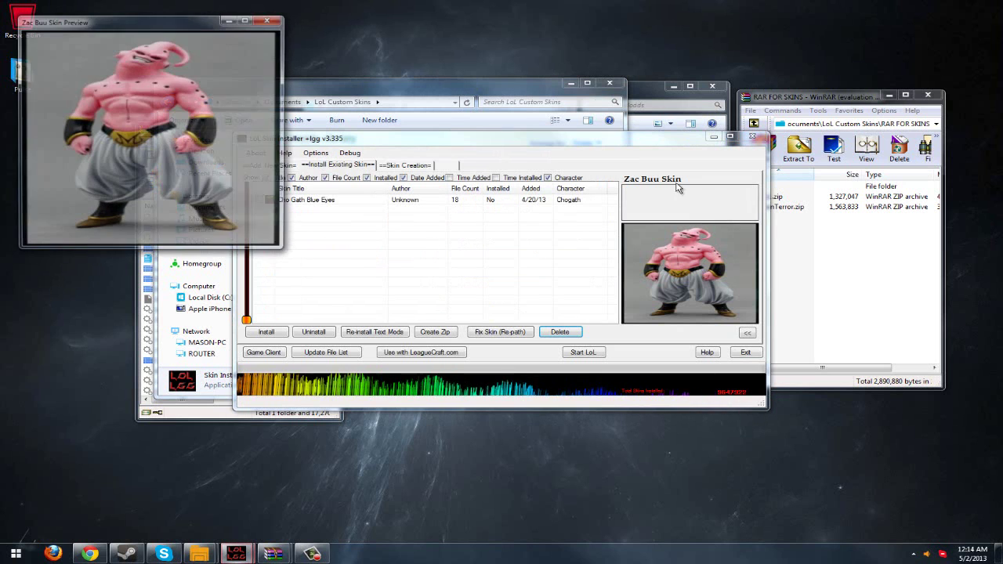
Close the Zac Buu skin preview and switch to the Add New Skin tab.
{"action": "left_click", "coordinate": [269, 19]}
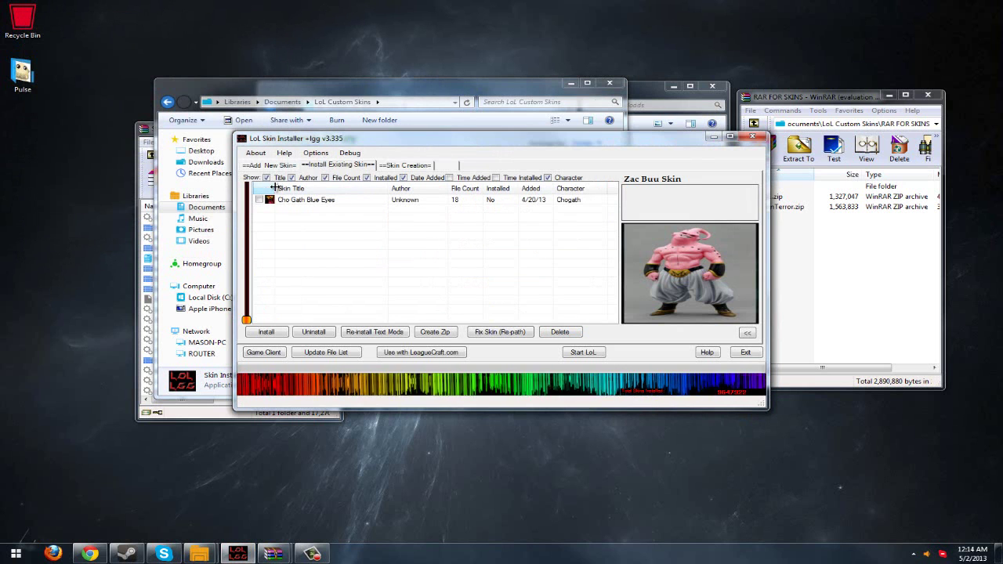
{"action": "left_click", "coordinate": [268, 166]}
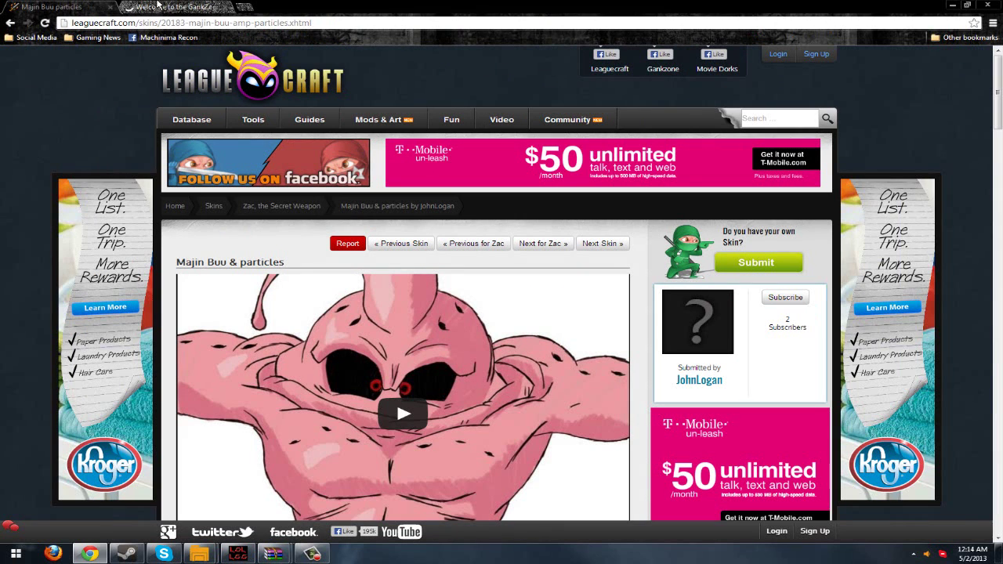
On the LeagueCraft tab, open Mods & Art > All Skins and scroll through the first results page.
{"action": "left_click", "coordinate": [187, 5]}
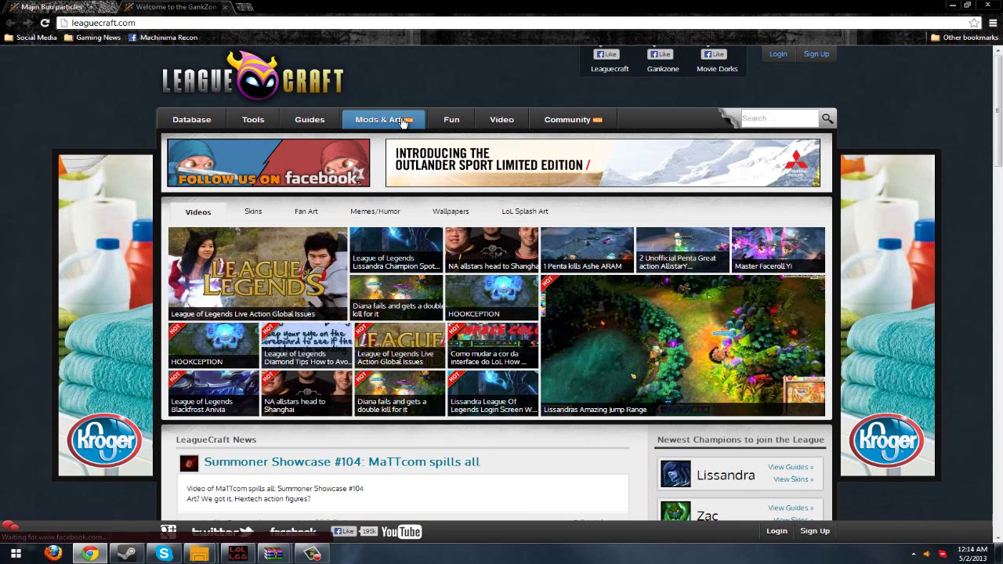
{"action": "mouse_move", "coordinate": [403, 123]}
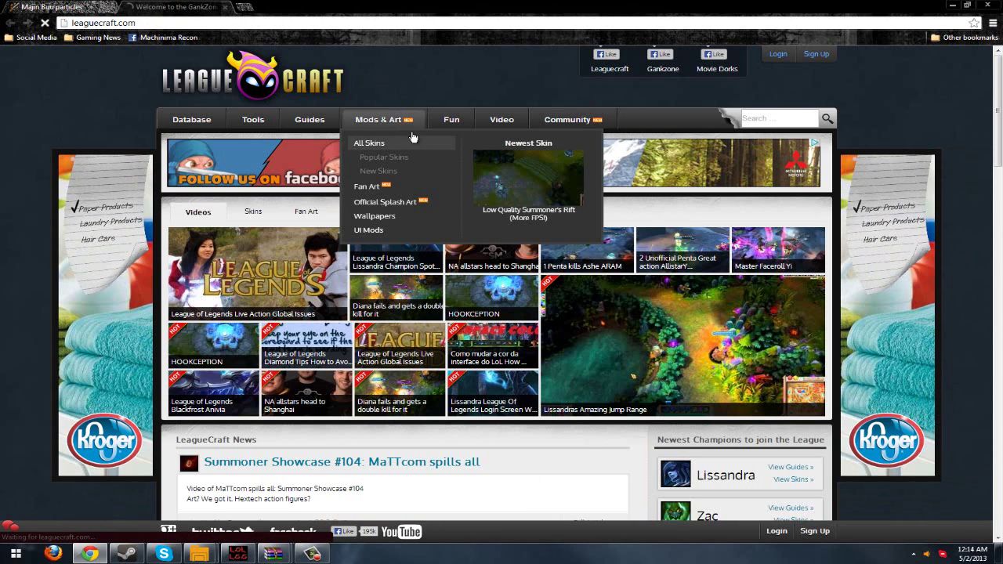
{"action": "left_click", "coordinate": [415, 138]}
{"action": "scroll", "coordinate": [519, 196], "scroll_direction": "down", "scroll_amount": 3}
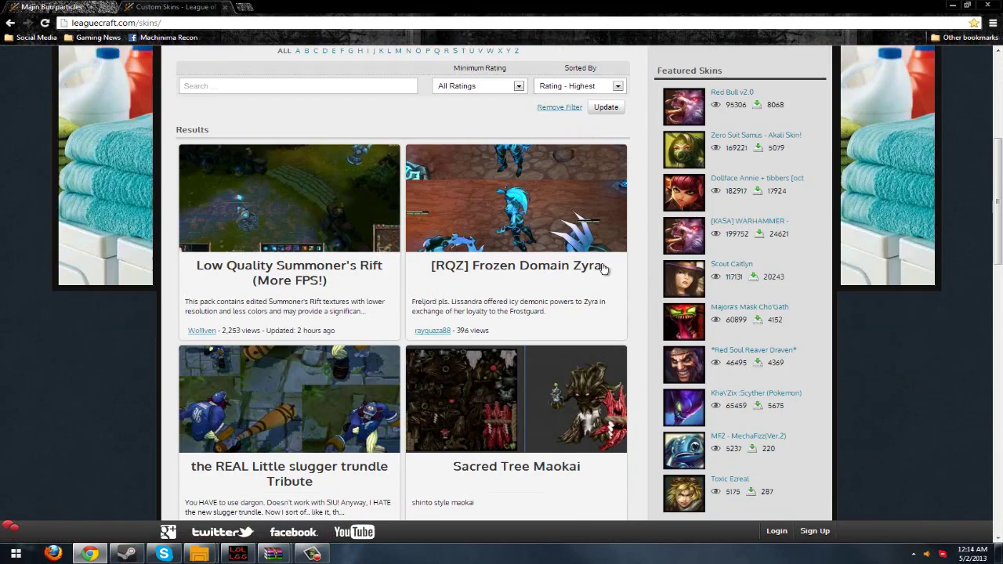
{"action": "scroll", "coordinate": [609, 270], "scroll_direction": "down", "scroll_amount": 3}
{"action": "scroll", "coordinate": [613, 273], "scroll_direction": "down", "scroll_amount": 1}
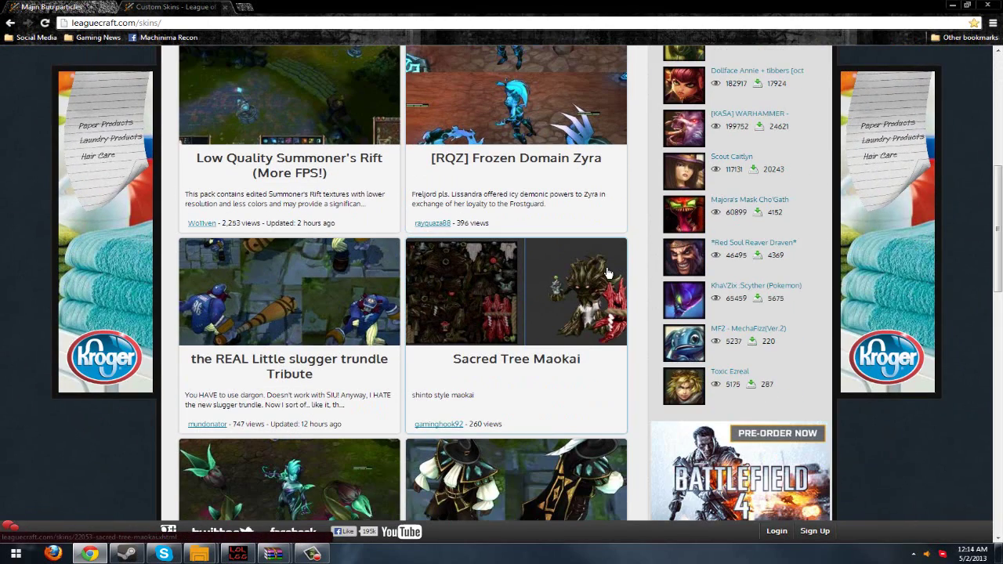
{"action": "scroll", "coordinate": [608, 272], "scroll_direction": "down", "scroll_amount": 3}
{"action": "scroll", "coordinate": [608, 272], "scroll_direction": "down", "scroll_amount": 1}
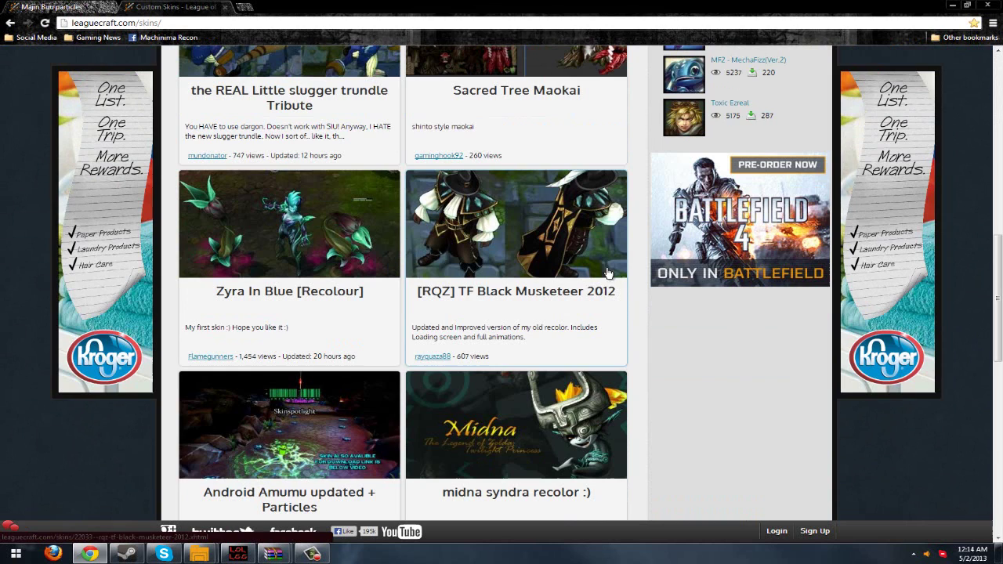
{"action": "scroll", "coordinate": [648, 263], "scroll_direction": "down", "scroll_amount": 4}
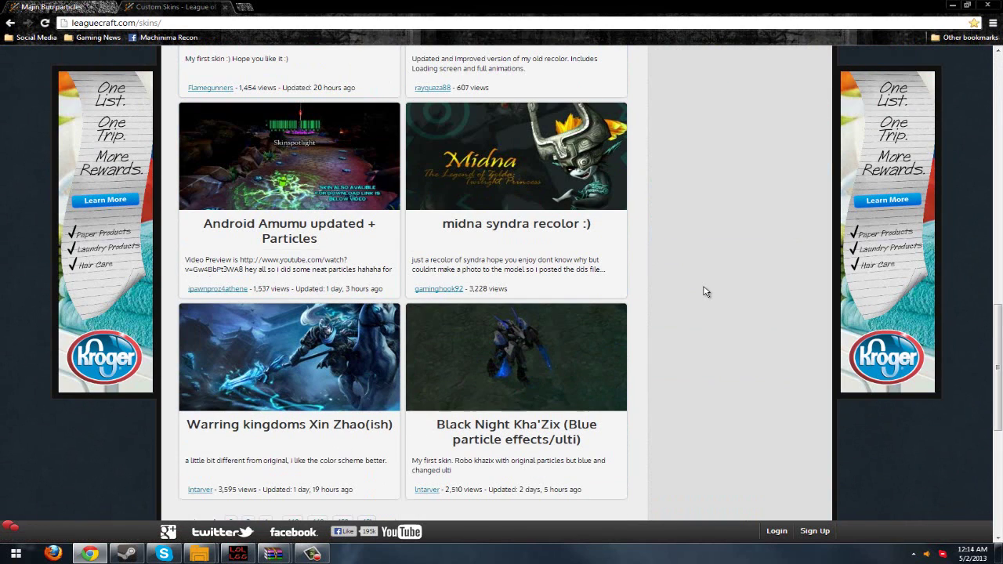
{"action": "scroll", "coordinate": [363, 357], "scroll_direction": "down", "scroll_amount": 2}
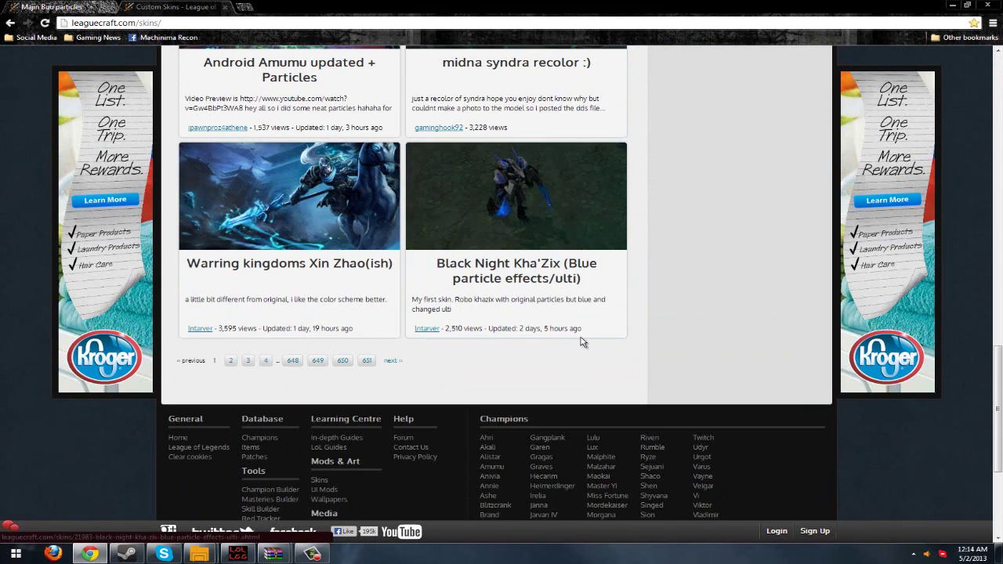
Go to page 2 of the custom skins listing and scroll through it.
{"action": "left_click", "coordinate": [392, 360]}
{"action": "scroll", "coordinate": [523, 254], "scroll_direction": "down", "scroll_amount": 2}
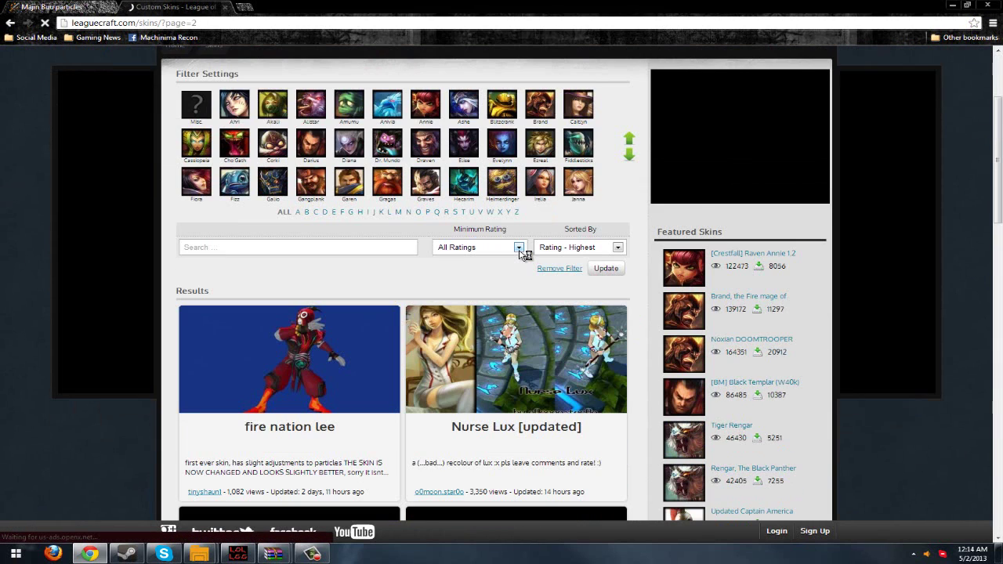
{"action": "scroll", "coordinate": [521, 252], "scroll_direction": "down", "scroll_amount": 5}
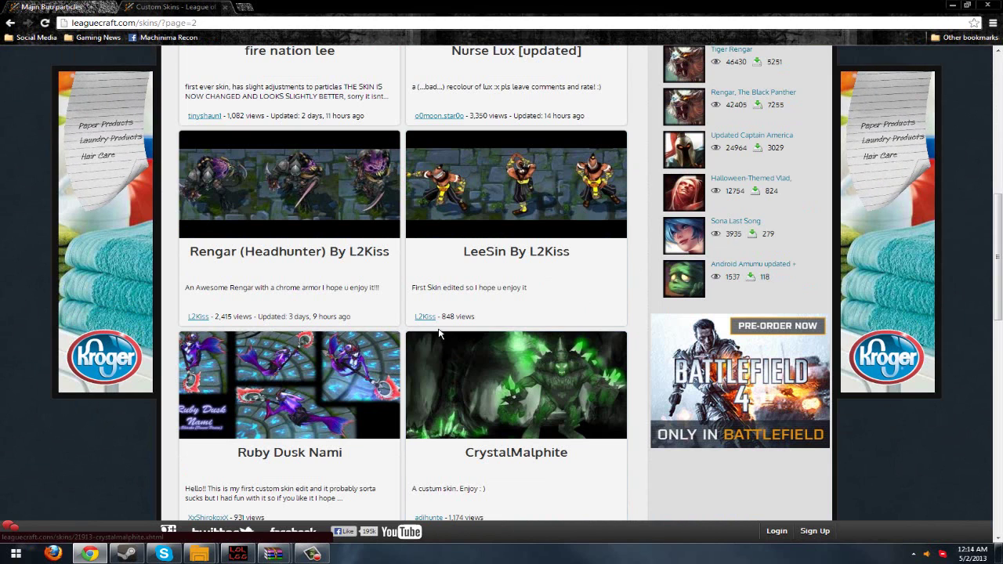
{"action": "scroll", "coordinate": [435, 328], "scroll_direction": "down", "scroll_amount": 2}
{"action": "scroll", "coordinate": [434, 328], "scroll_direction": "down", "scroll_amount": 3}
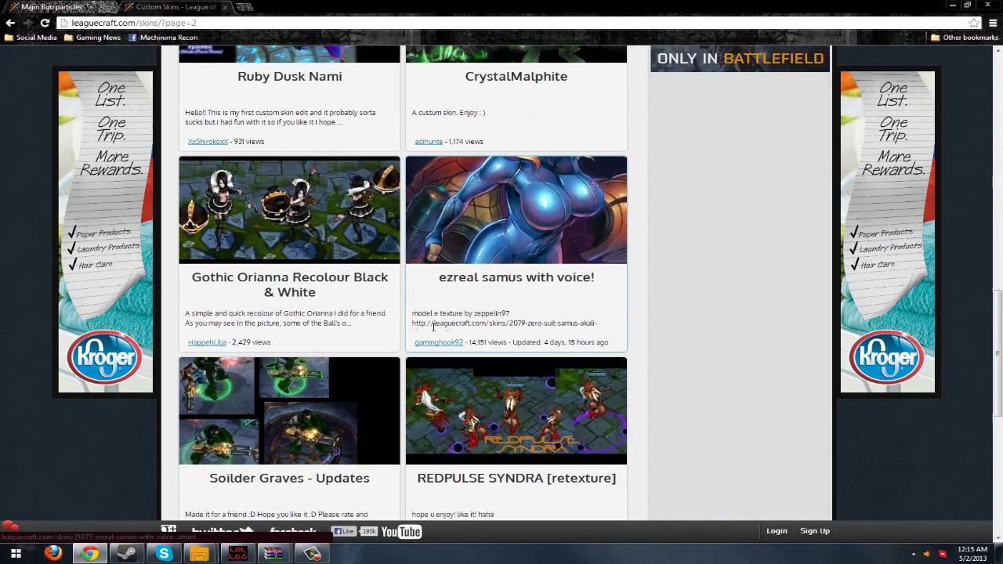
Open the ezreal samus with voice skin in a new tab, look it over, then close it.
{"action": "middle_click", "coordinate": [531, 262]}
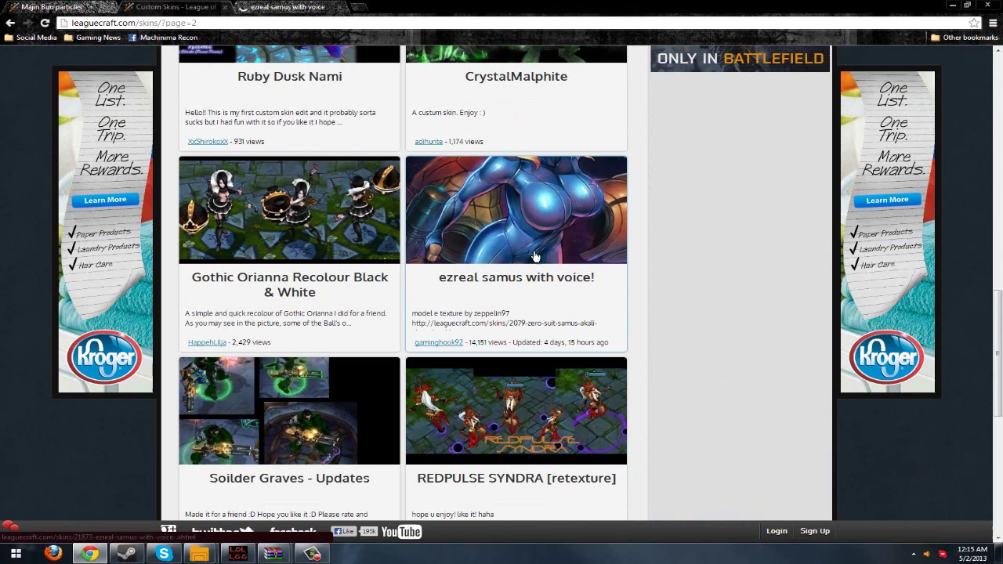
{"action": "key", "text": "ctrl+Tab"}
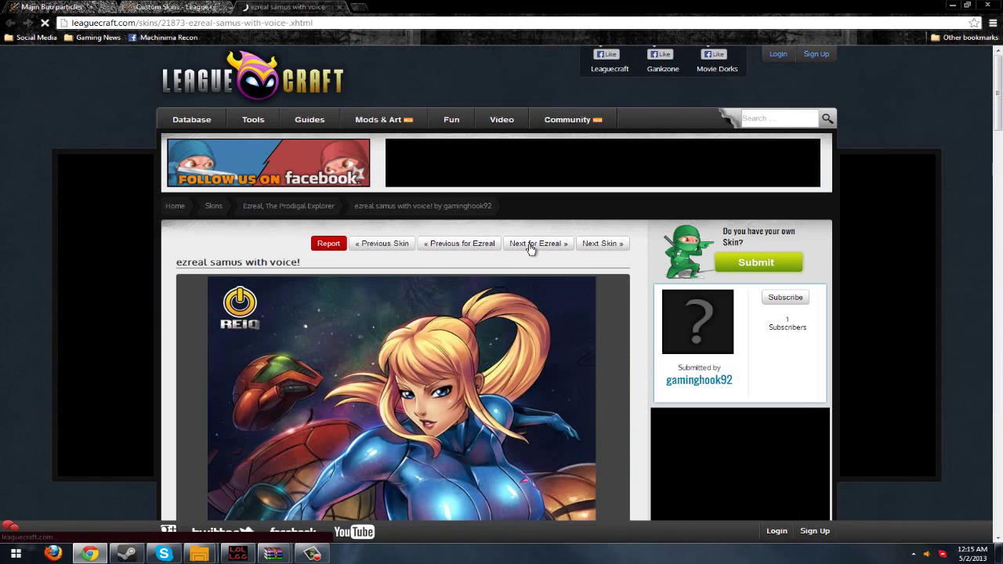
{"action": "scroll", "coordinate": [530, 247], "scroll_direction": "down", "scroll_amount": 2}
{"action": "scroll", "coordinate": [529, 247], "scroll_direction": "down", "scroll_amount": 1}
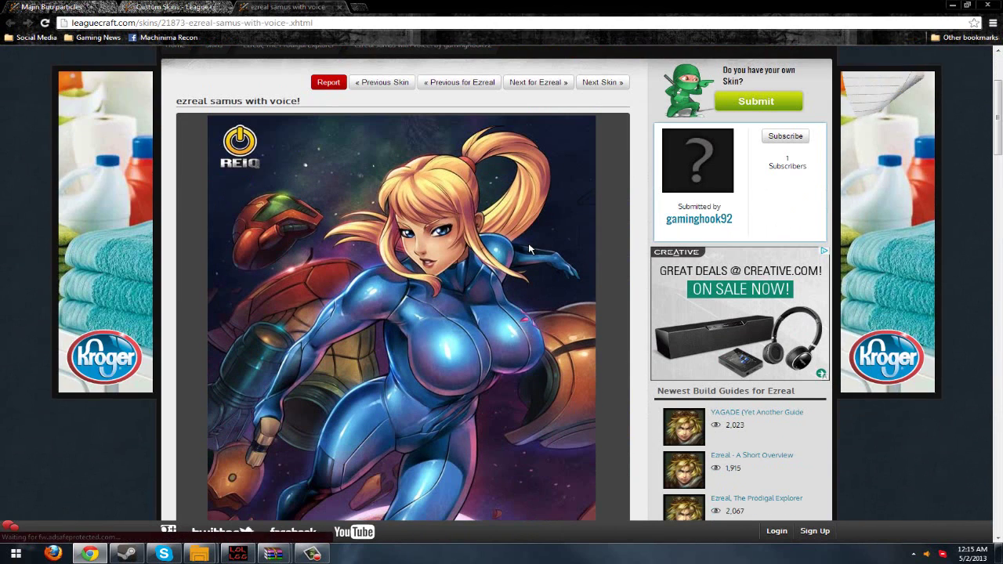
{"action": "scroll", "coordinate": [529, 249], "scroll_direction": "down", "scroll_amount": 1}
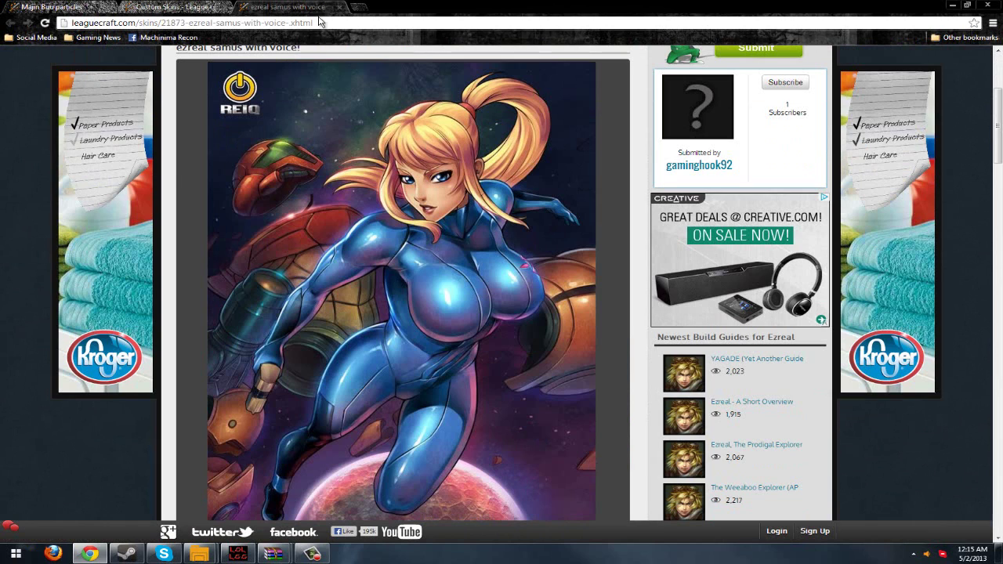
{"action": "scroll", "coordinate": [402, 190], "scroll_direction": "down", "scroll_amount": 1}
{"action": "scroll", "coordinate": [402, 190], "scroll_direction": "down", "scroll_amount": 8}
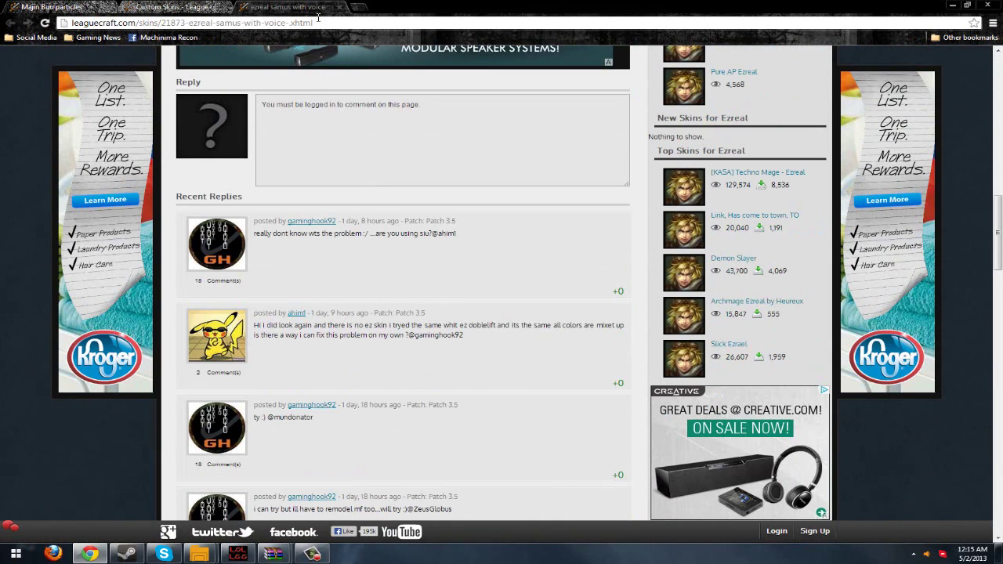
{"action": "left_click", "coordinate": [339, 6]}
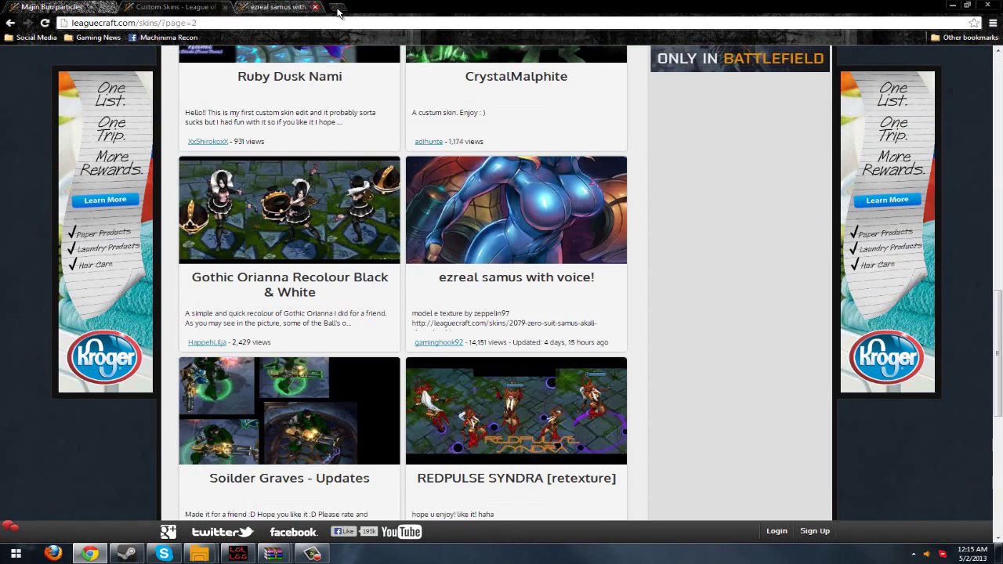
{"action": "scroll", "coordinate": [631, 282], "scroll_direction": "down", "scroll_amount": 6}
{"action": "scroll", "coordinate": [633, 284], "scroll_direction": "up", "scroll_amount": 4}
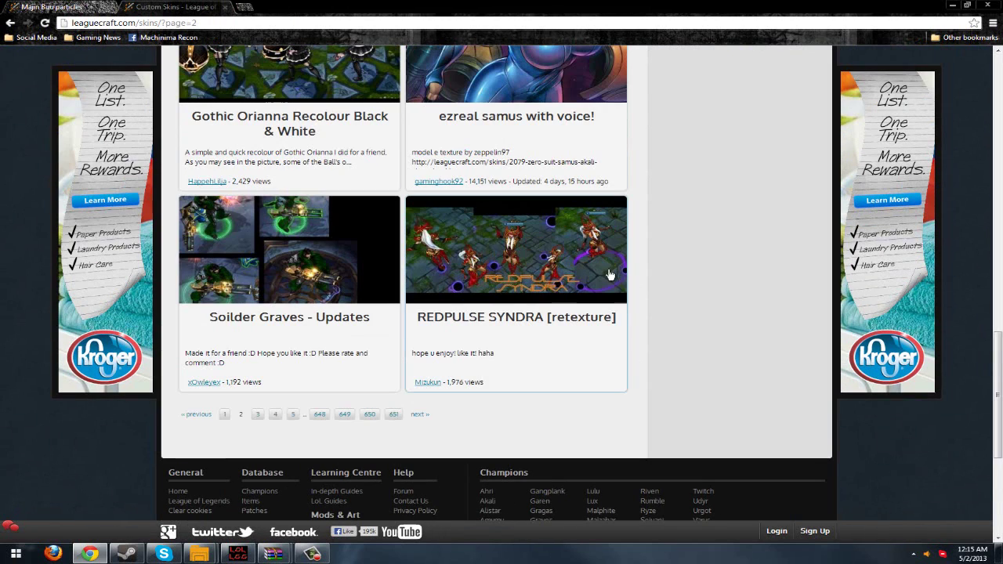
Close the Custom Skins tab and scroll the Majin Buu & particles page to its Download button.
{"action": "left_click", "coordinate": [228, 6]}
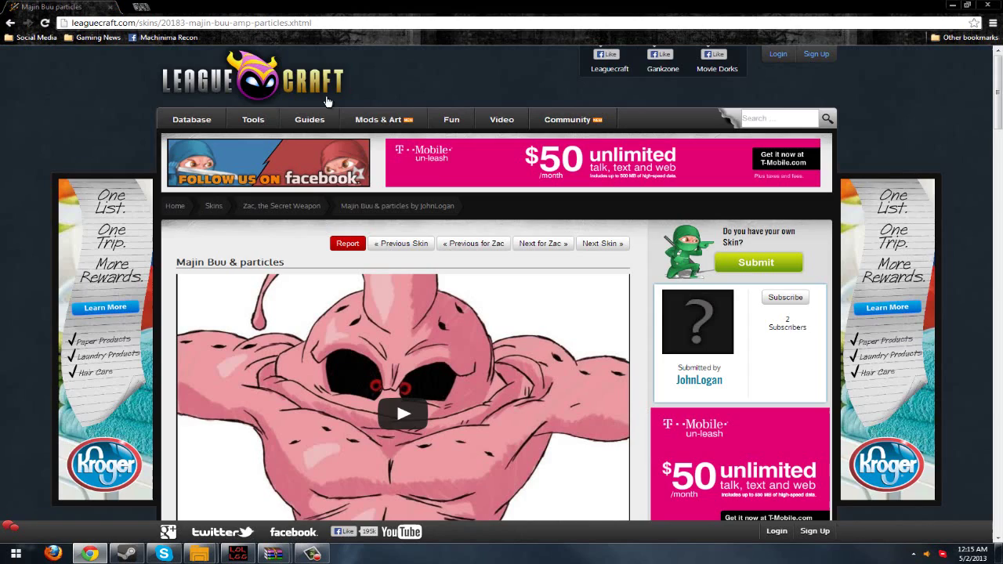
{"action": "scroll", "coordinate": [523, 123], "scroll_direction": "down", "scroll_amount": 3}
{"action": "scroll", "coordinate": [524, 123], "scroll_direction": "up", "scroll_amount": 2}
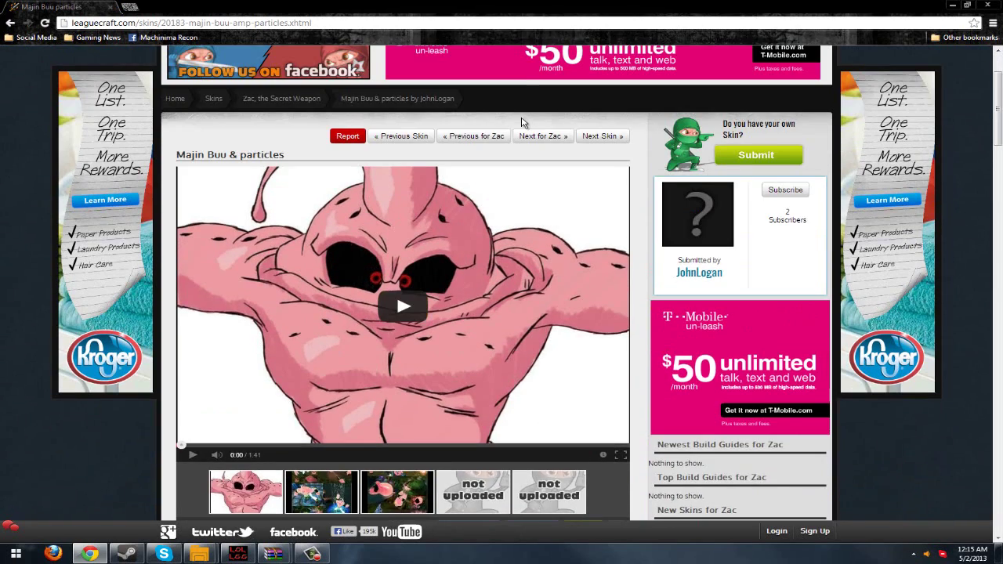
{"action": "scroll", "coordinate": [524, 123], "scroll_direction": "down", "scroll_amount": 9}
{"action": "scroll", "coordinate": [523, 123], "scroll_direction": "up", "scroll_amount": 1}
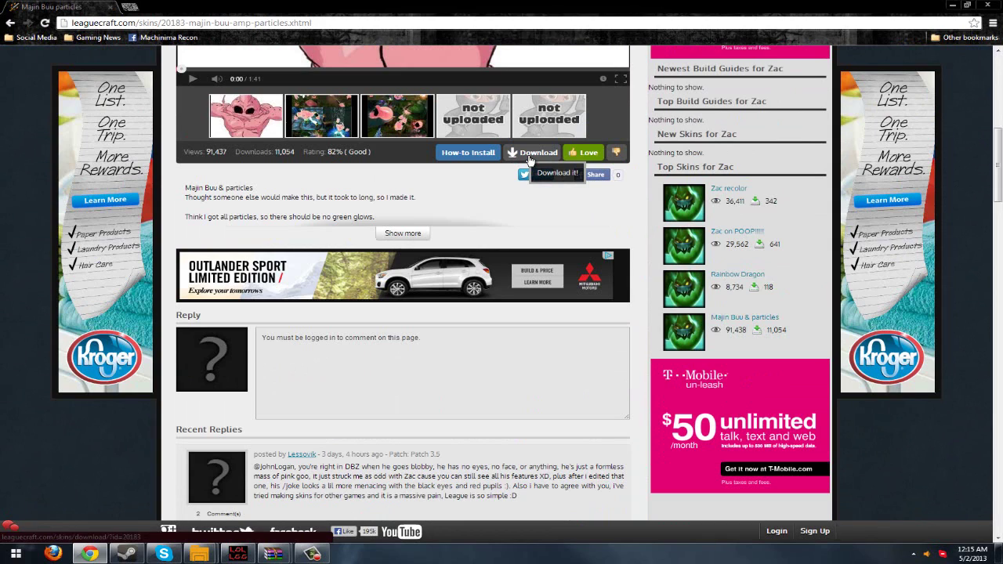
{"action": "scroll", "coordinate": [529, 160], "scroll_direction": "up", "scroll_amount": 9}
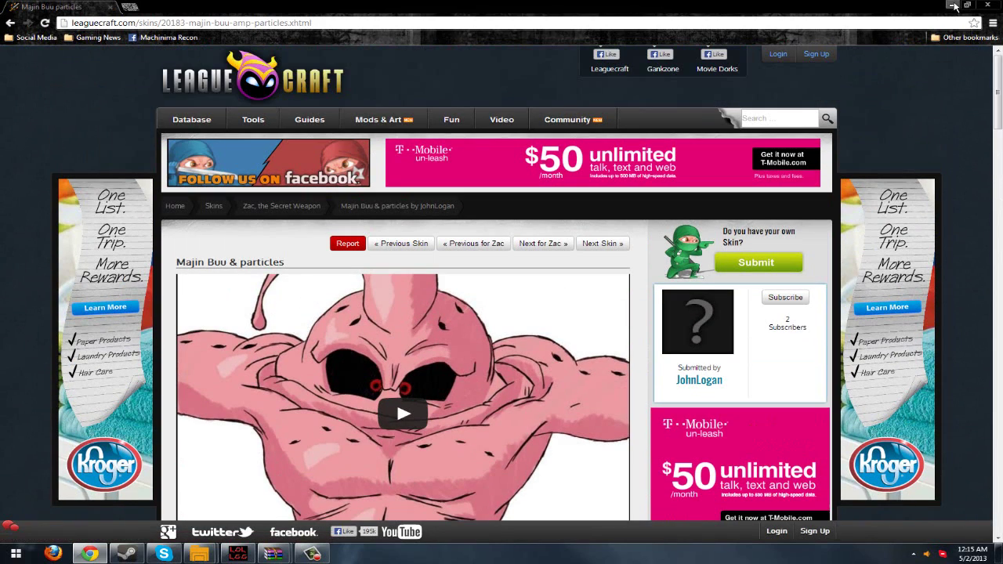
Minimize Chrome and close the SIU 3.335-Lite archive window.
{"action": "left_click", "coordinate": [952, 6]}
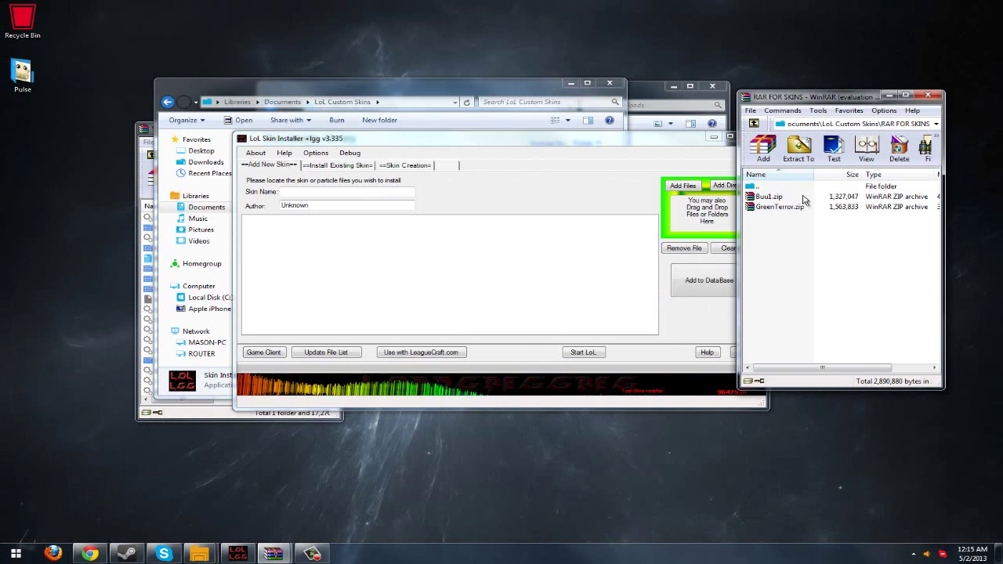
{"action": "left_click", "coordinate": [143, 127]}
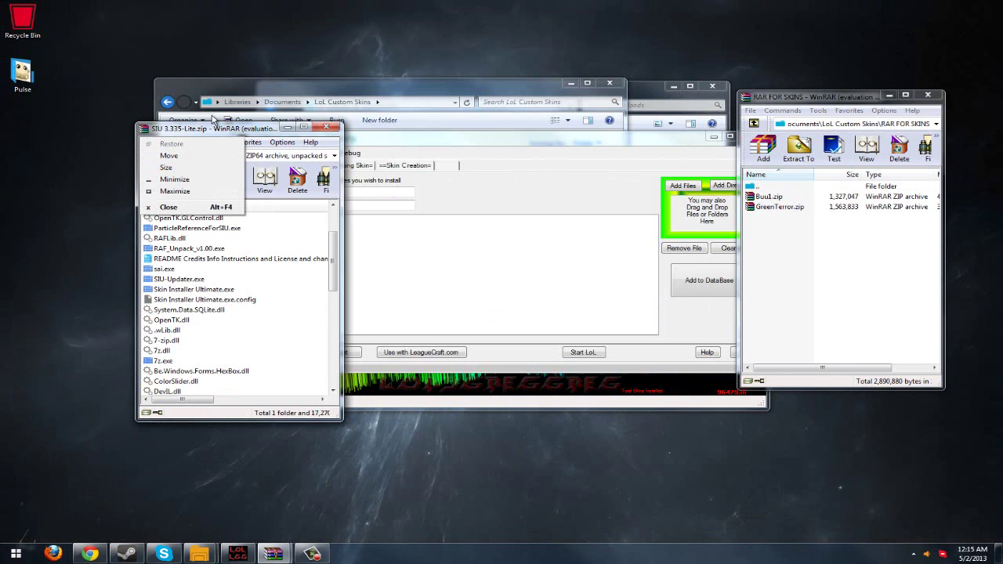
{"action": "left_click", "coordinate": [169, 206]}
Open Buu1.zip from RAR FOR SKINS and drag its Particles folder and .dds files into the installer.
{"action": "left_click", "coordinate": [838, 206]}
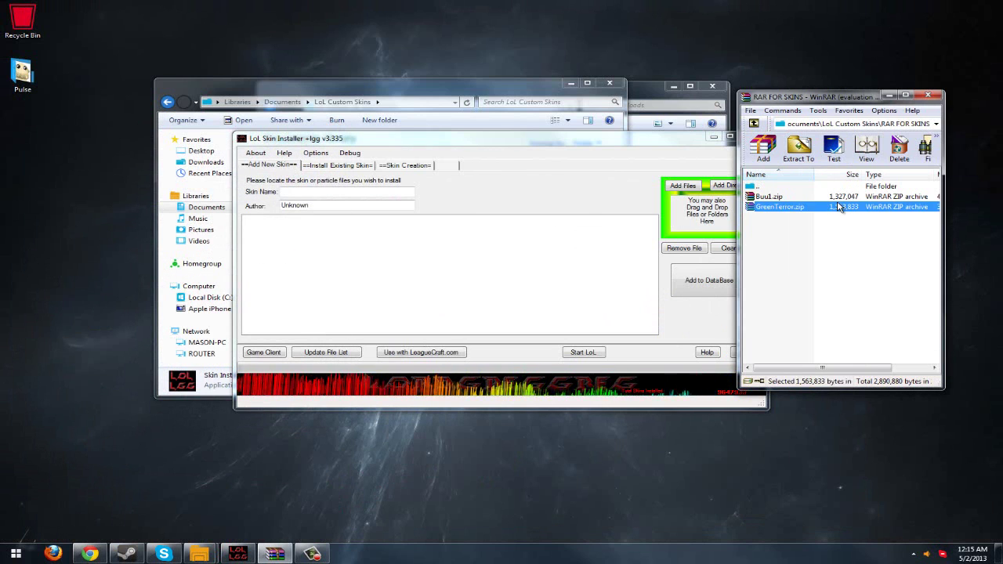
{"action": "double_click", "coordinate": [838, 206]}
{"action": "double_click", "coordinate": [830, 188]}
{"action": "double_click", "coordinate": [829, 196]}
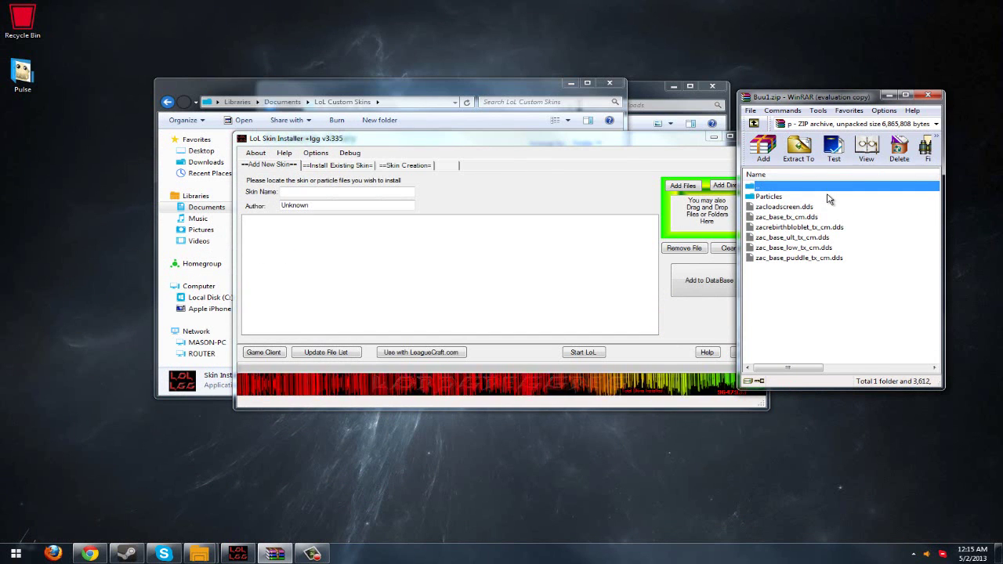
{"action": "left_click_drag", "start_coordinate": [887, 283], "coordinate": [510, 274]}
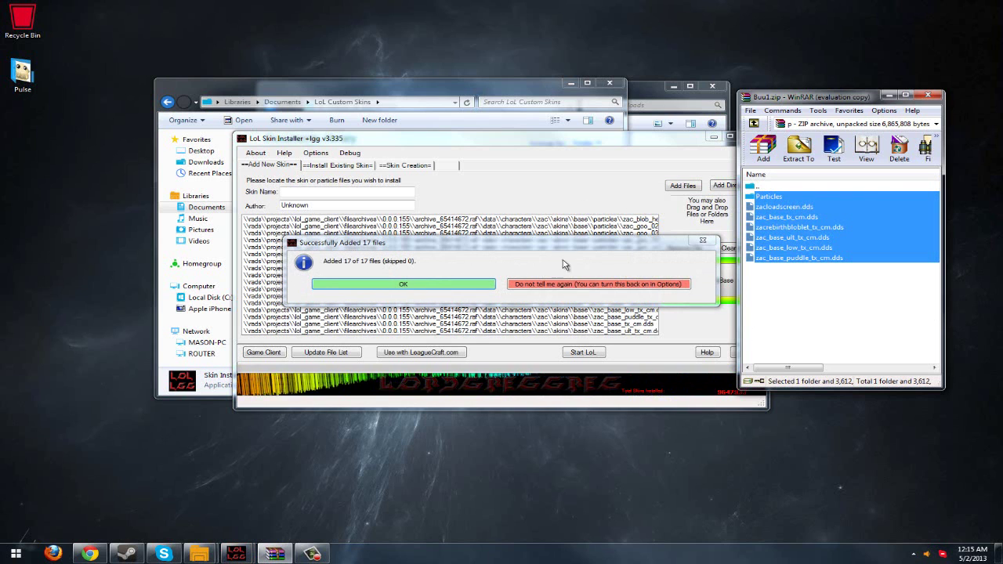
Finalize the 17 added files as a new skin named 'Zac Majin Buu' in the database.
{"action": "left_click", "coordinate": [455, 287]}
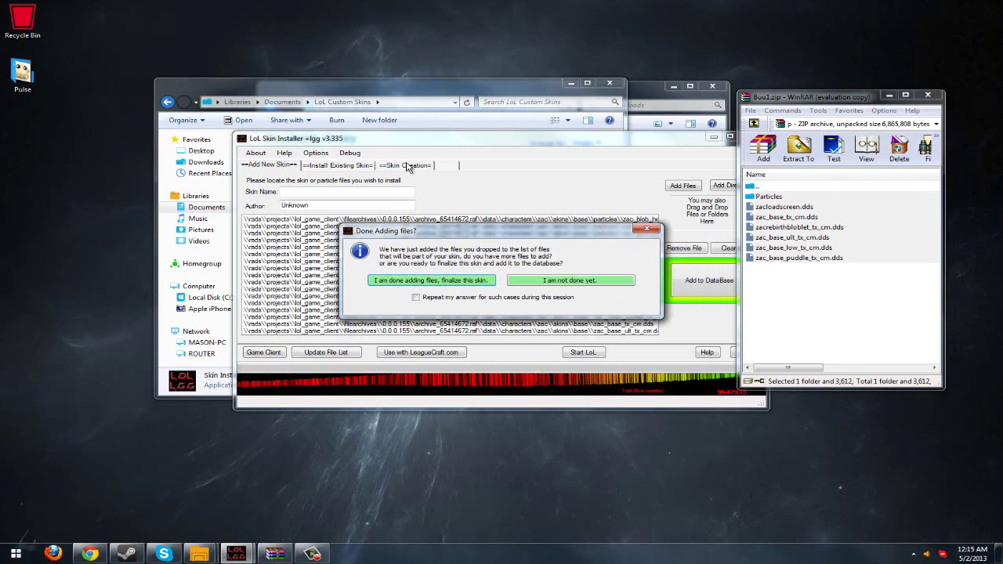
{"action": "left_click", "coordinate": [457, 280]}
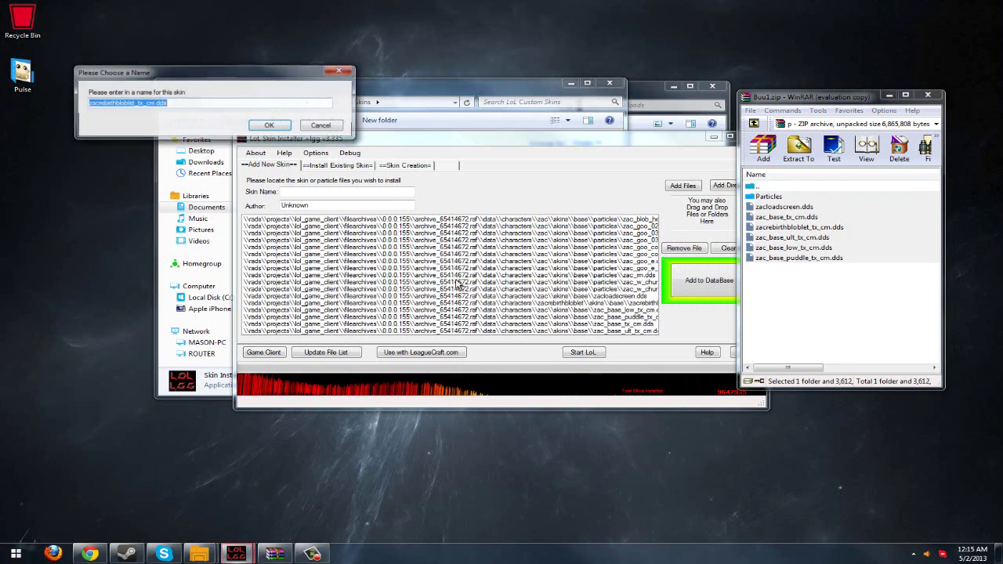
{"action": "type", "text": "Z"}
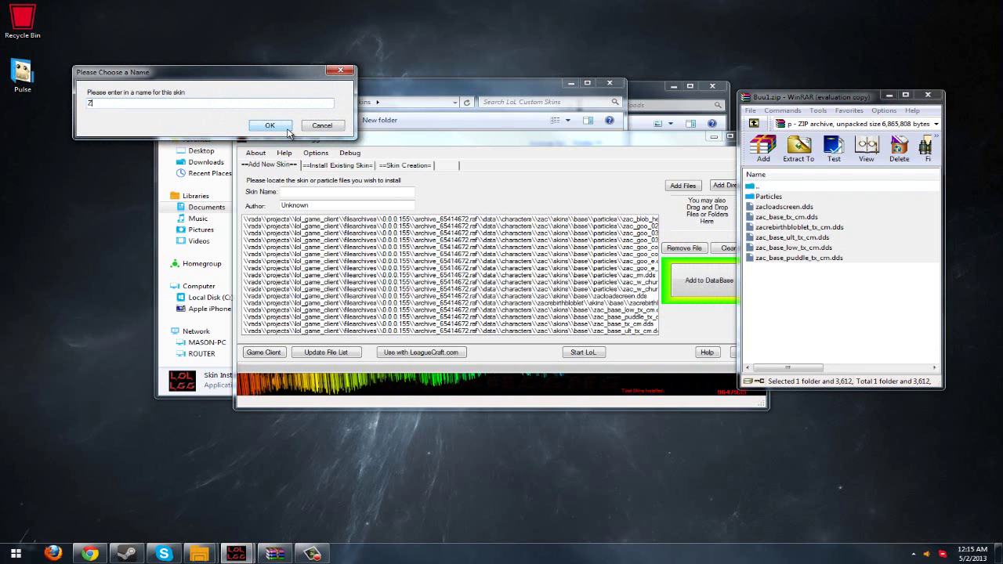
{"action": "type", "text": "ac Majin Buu"}
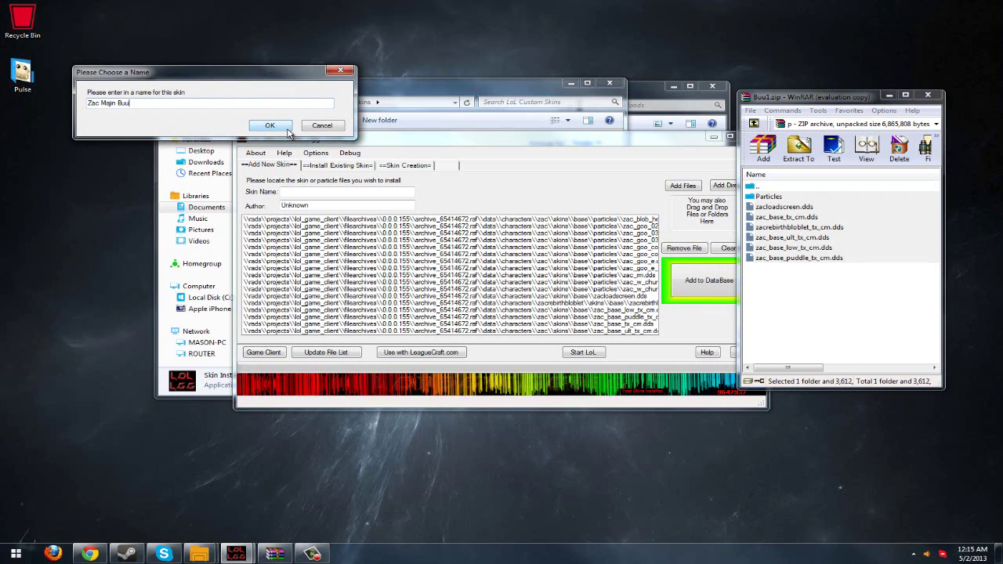
{"action": "left_click", "coordinate": [283, 128]}
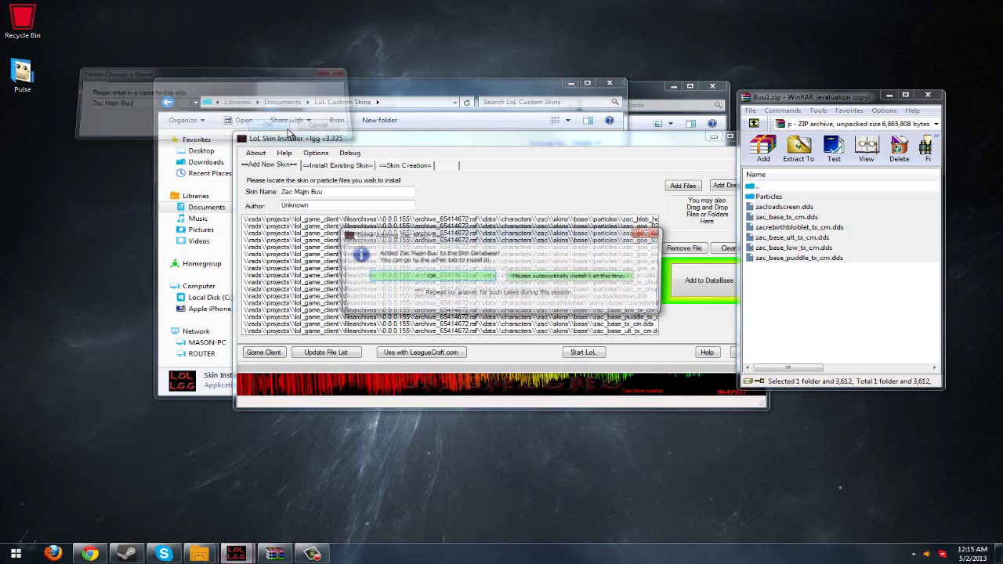
{"action": "left_click", "coordinate": [470, 280]}
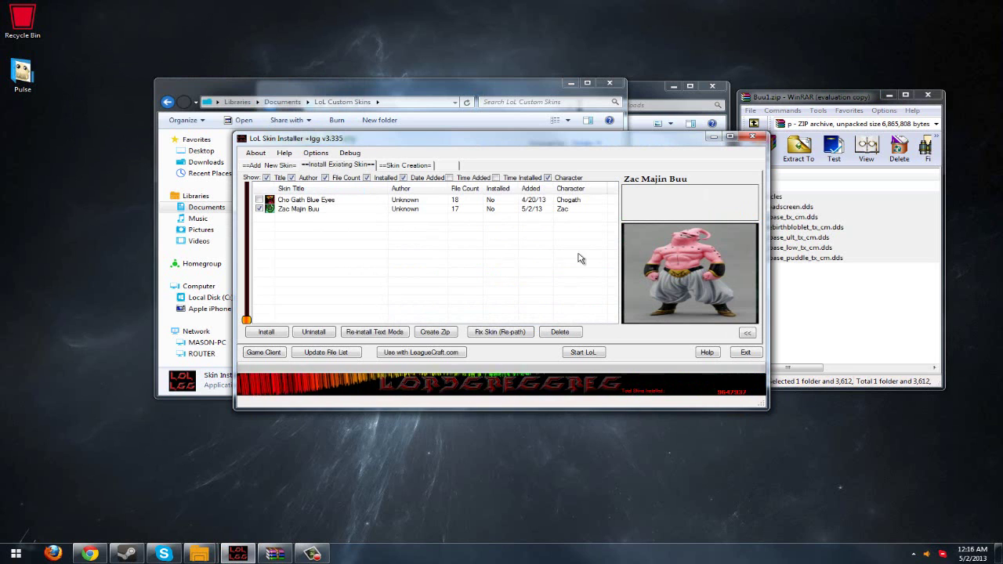
Install Zac Majin Buu, keeping the saved install preferences, and confirm the completed install.
{"action": "left_click", "coordinate": [266, 332]}
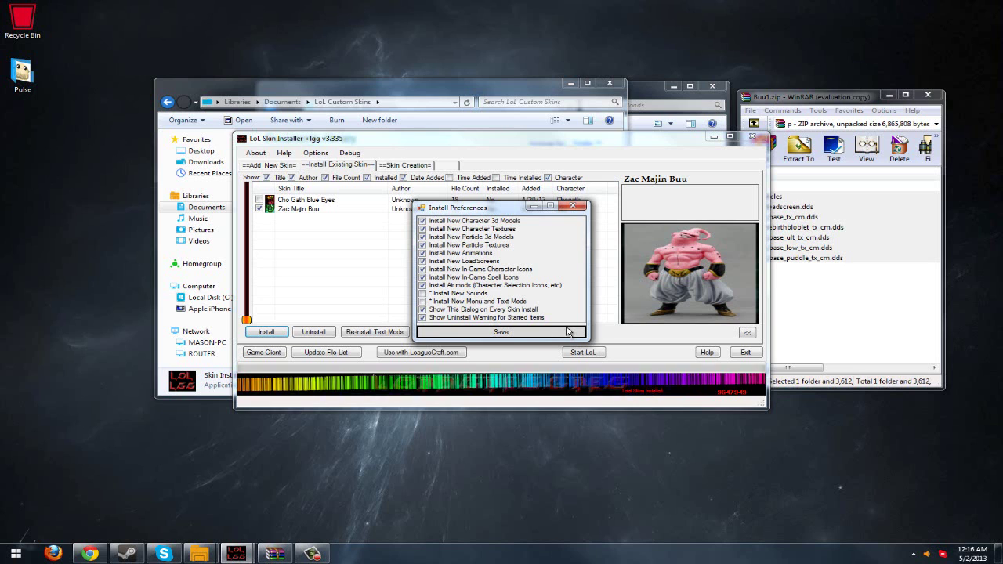
{"action": "left_click", "coordinate": [489, 336]}
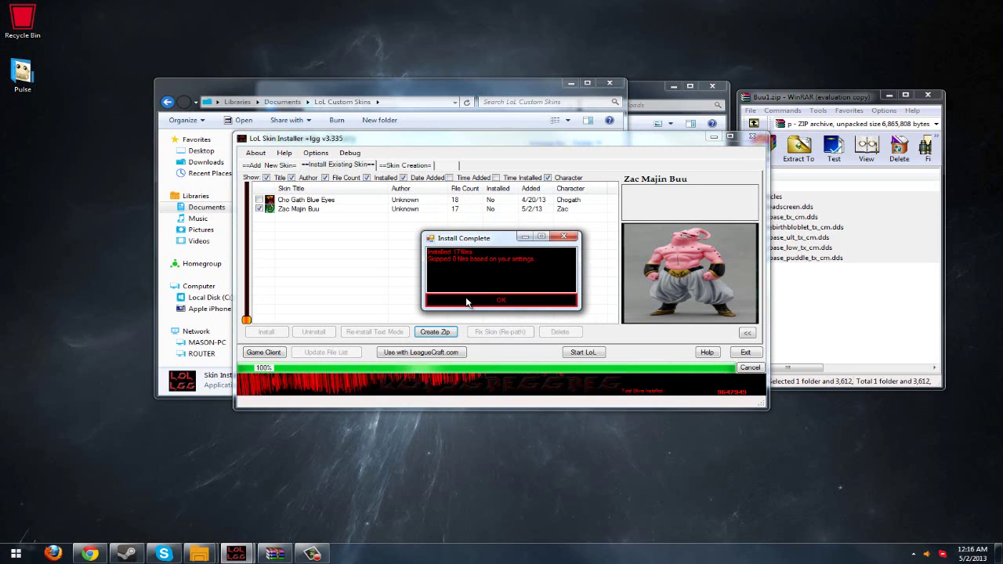
{"action": "left_click", "coordinate": [466, 303]}
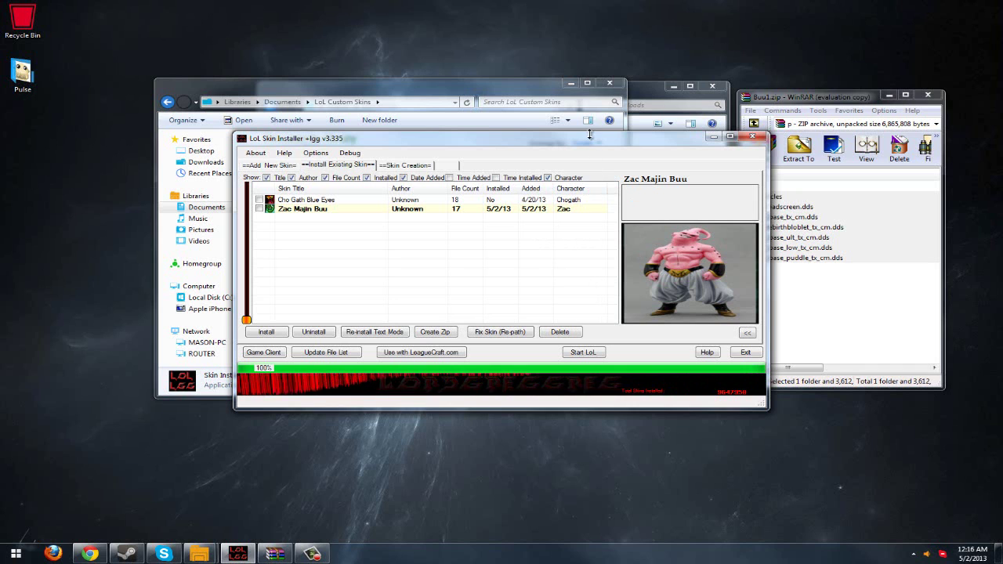
Check the Zac Majin Buu entry's options, then briefly tick Cho Gath Blue Eyes to preview it, leaving it uninstalled.
{"action": "right_click", "coordinate": [315, 205]}
{"action": "left_click", "coordinate": [307, 208]}
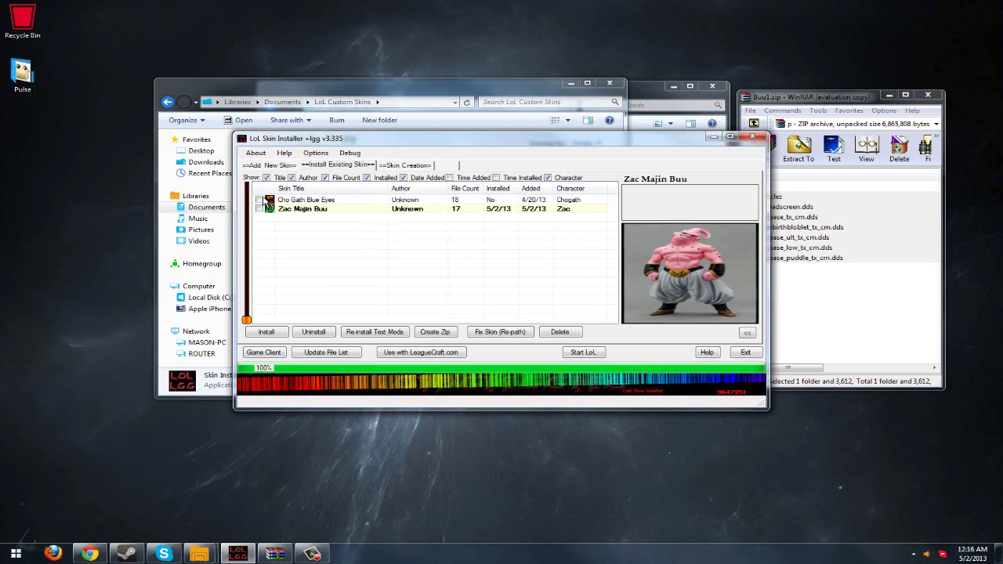
{"action": "left_click", "coordinate": [260, 201]}
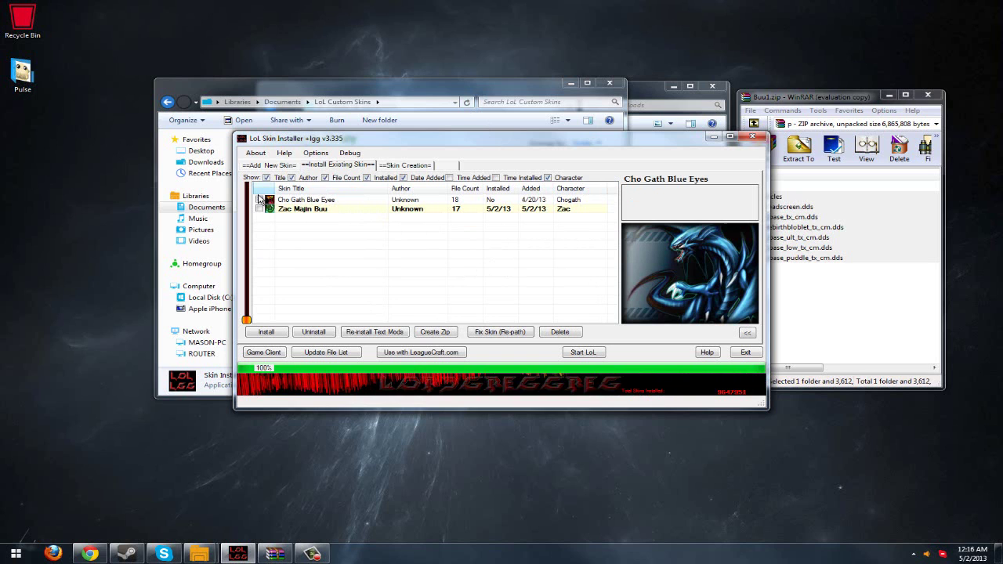
{"action": "left_click", "coordinate": [260, 200]}
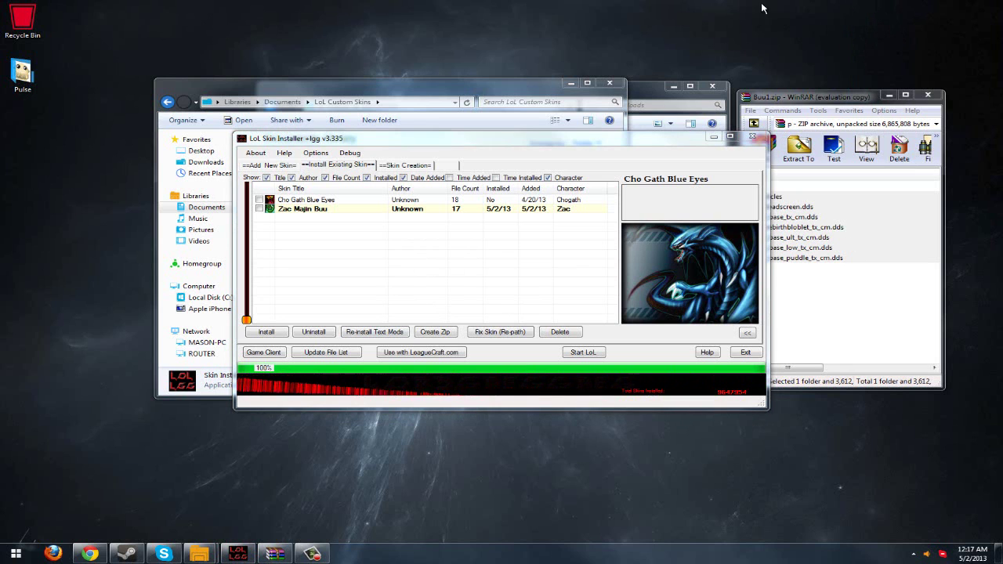
{"action": "left_click_drag", "start_coordinate": [963, 58], "coordinate": [122, 432]}
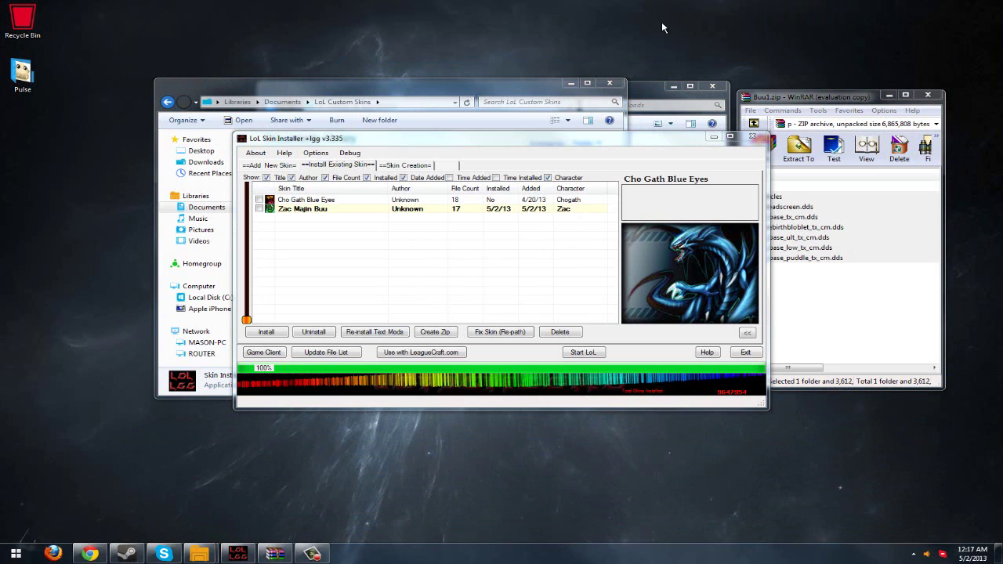